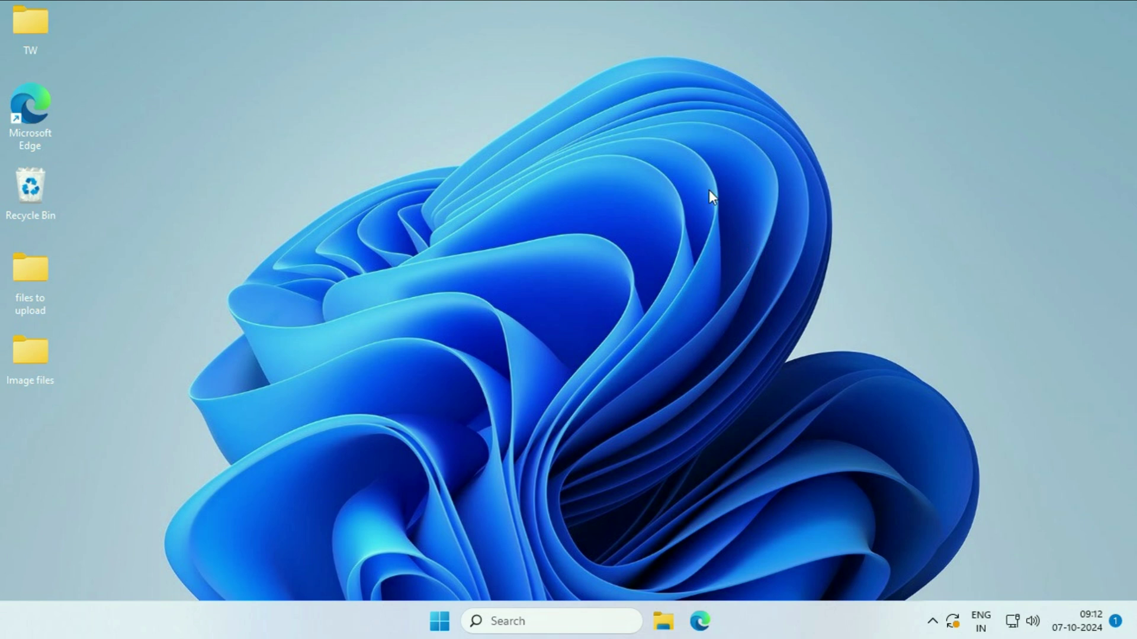
# Open Display settings from the desktop context menu, then switch to Bluetooth & devices.
pyautogui.rightClick(319, 153)
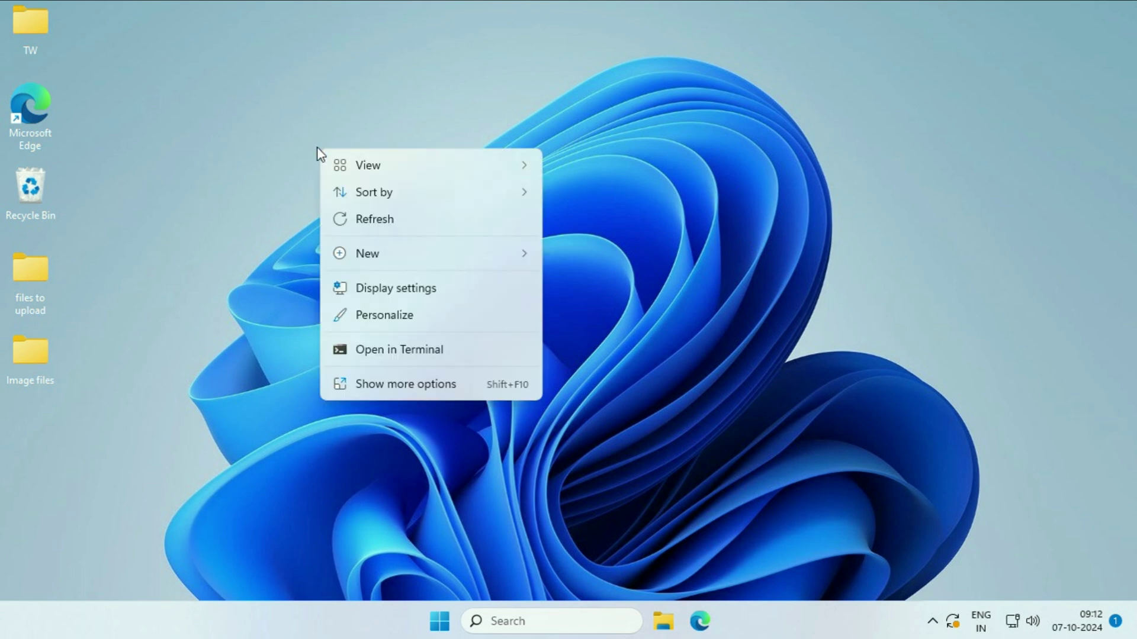
pyautogui.click(392, 295)
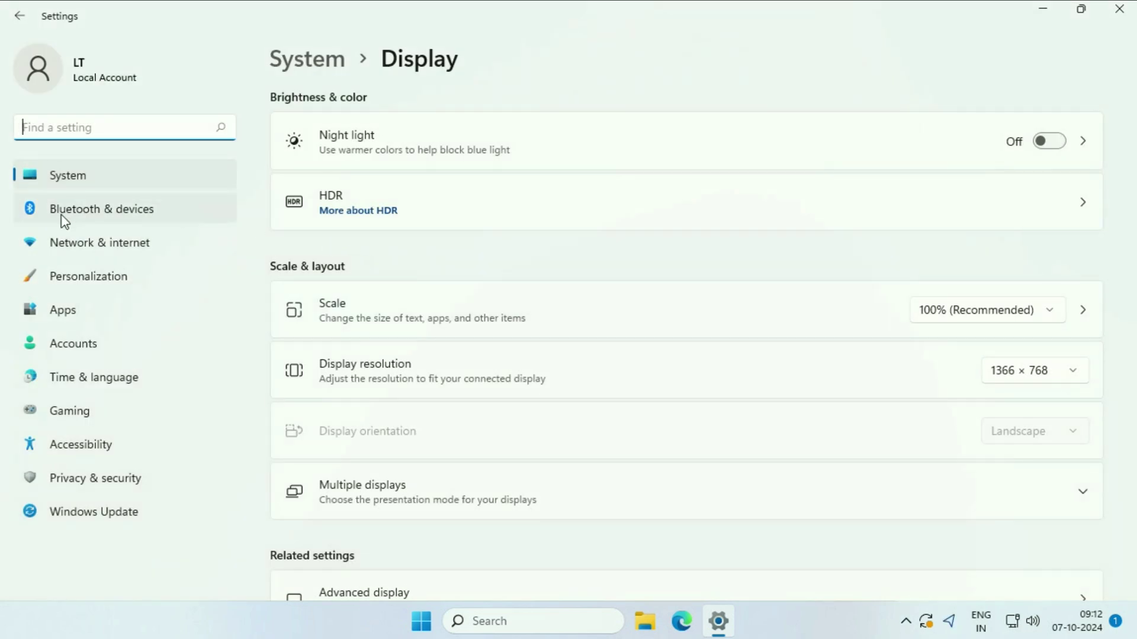
pyautogui.click(62, 215)
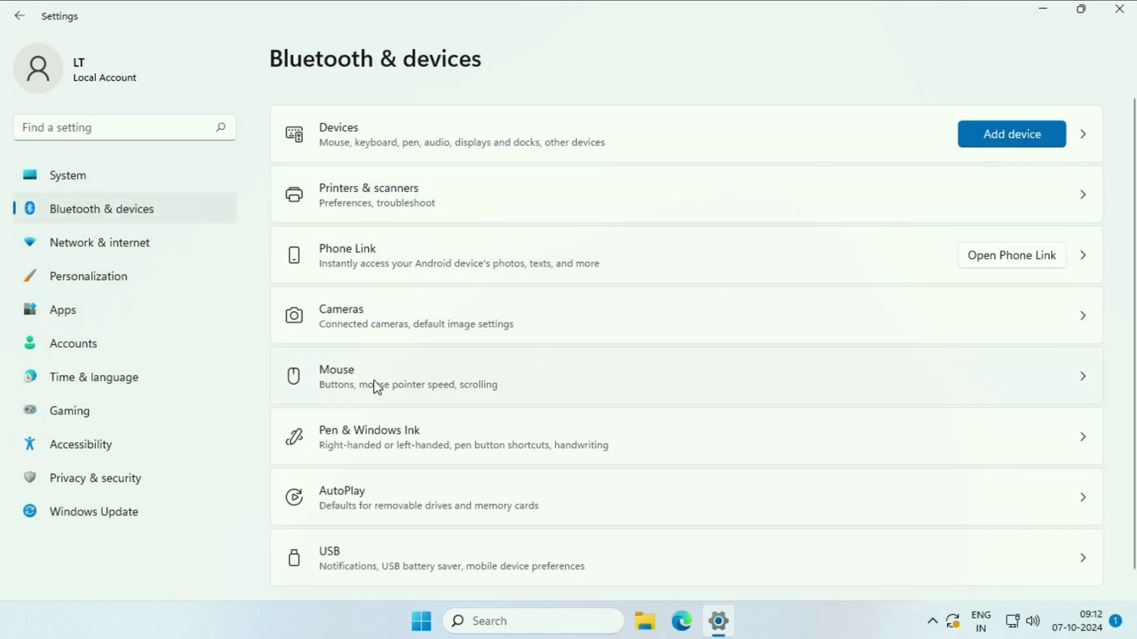
# Open the Mouse page and drag the pointer speed slider faster.
pyautogui.click(1089, 381)
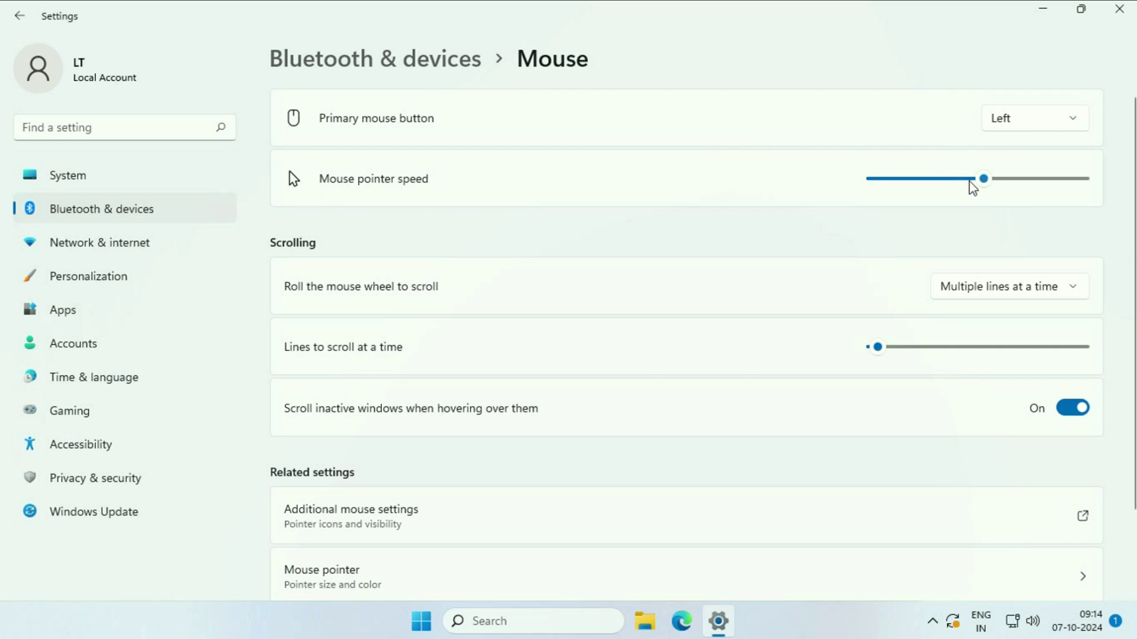
pyautogui.click(896, 179)
pyautogui.click(989, 180)
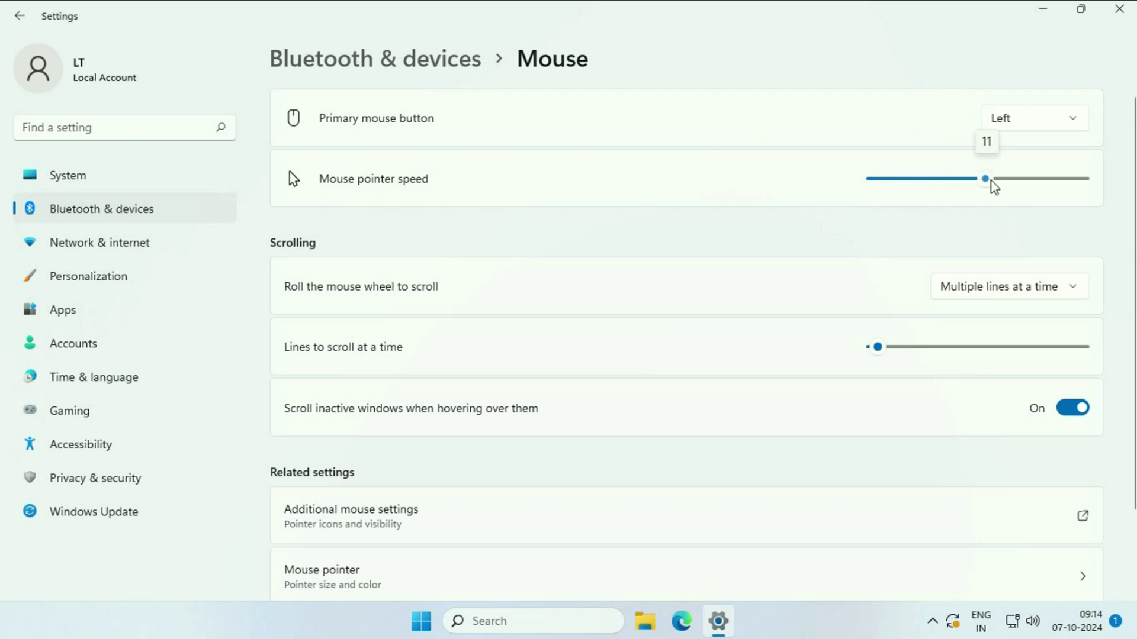
pyautogui.moveTo(994, 187)
pyautogui.mouseDown()
pyautogui.moveTo(1038, 198)
pyautogui.moveTo(1005, 183)
pyautogui.mouseUp()
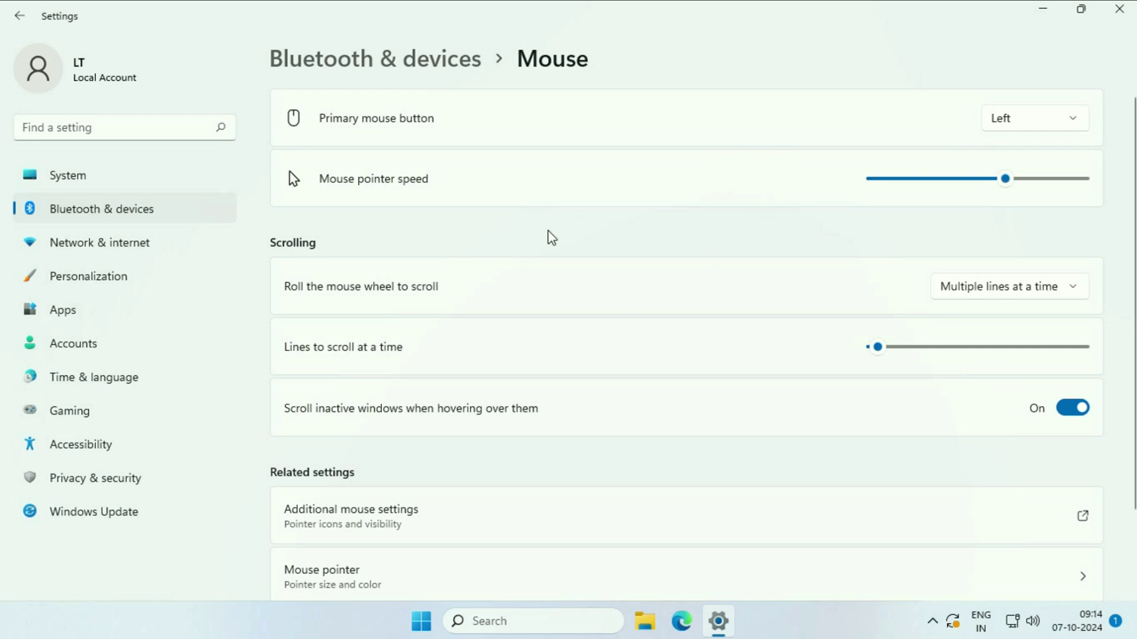
# Turn off scrolling inactive windows on hover and slightly increase lines to scroll.
pyautogui.scroll(-2, 551, 237)
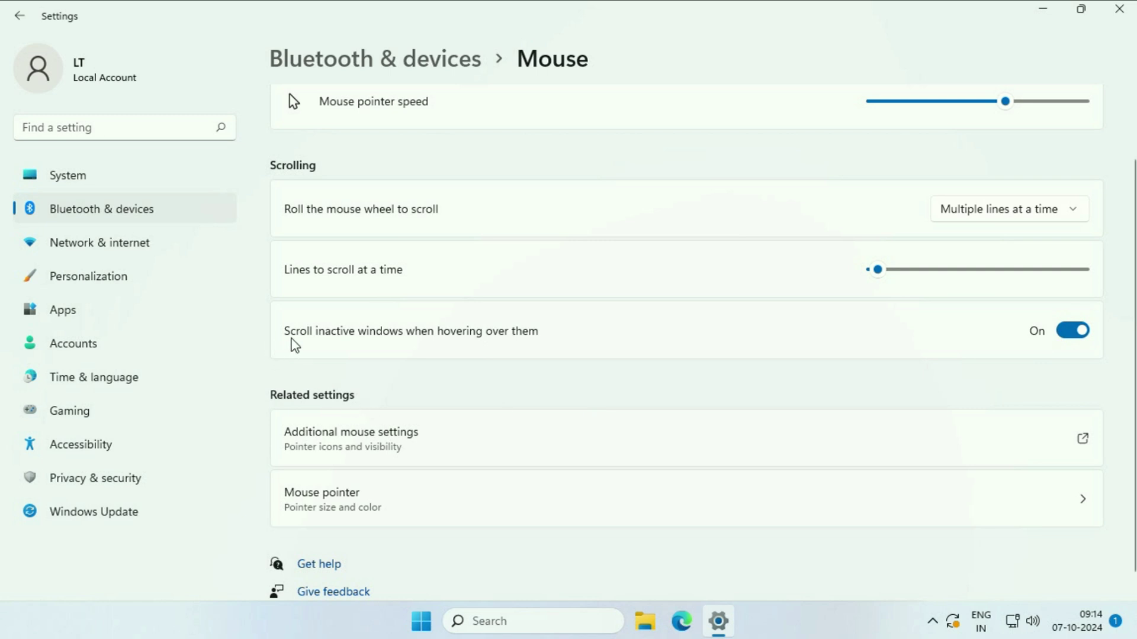
pyautogui.click(1072, 333)
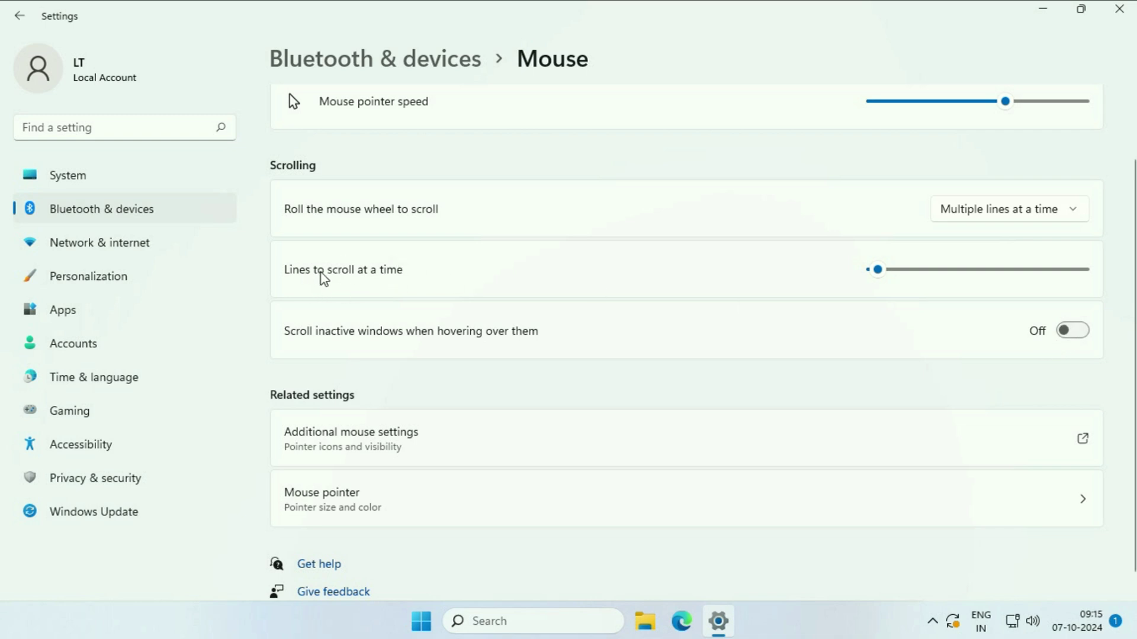
pyautogui.moveTo(877, 271)
pyautogui.mouseDown()
pyautogui.moveTo(904, 273)
pyautogui.moveTo(888, 280)
pyautogui.mouseUp()
# Close Settings and open Control Panel through taskbar search.
pyautogui.click(1119, 9)
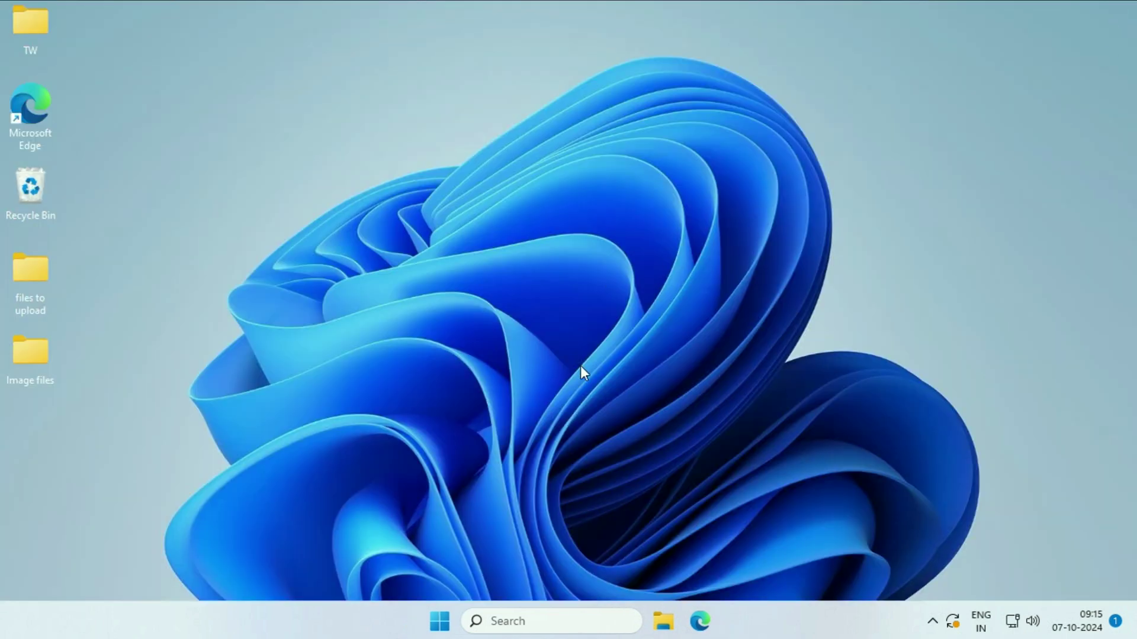
pyautogui.click(501, 626)
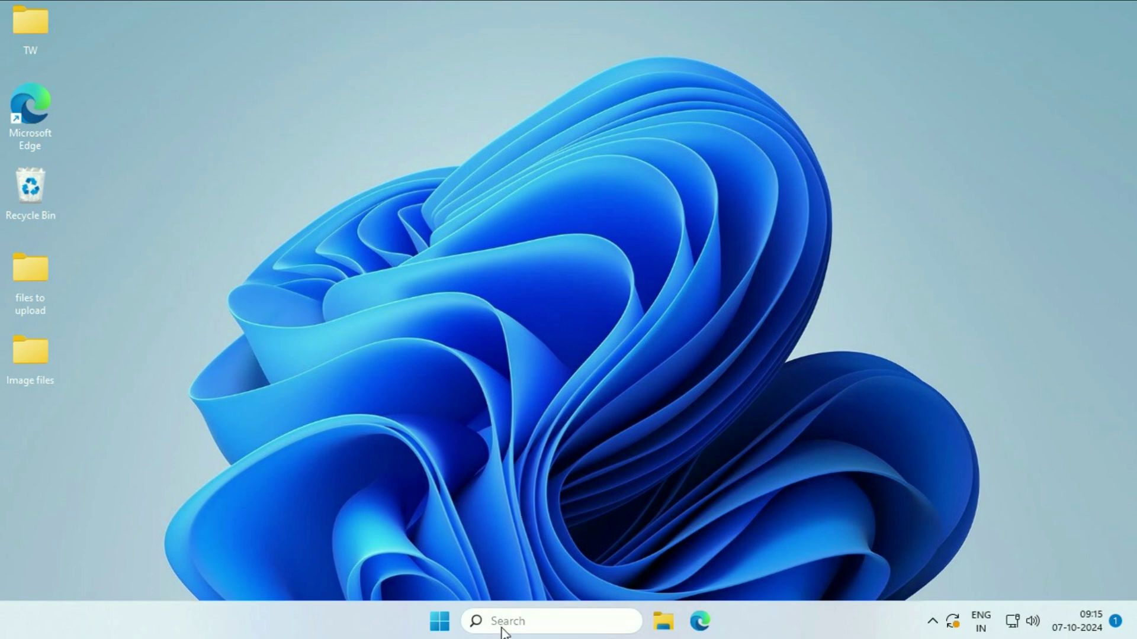
pyautogui.write('dont')
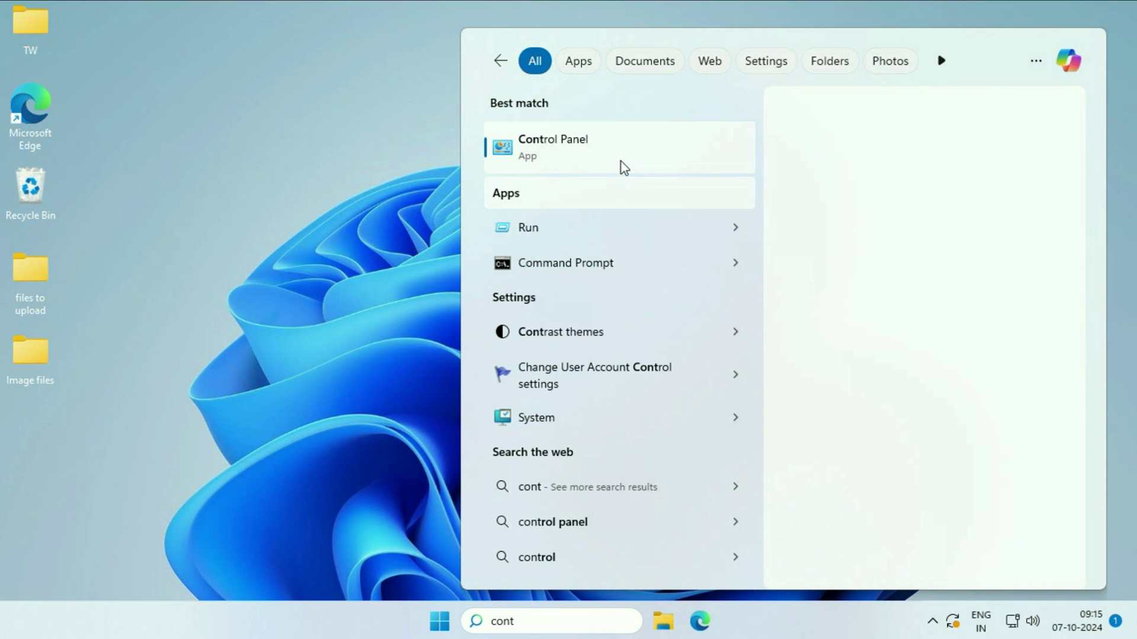
pyautogui.click(557, 156)
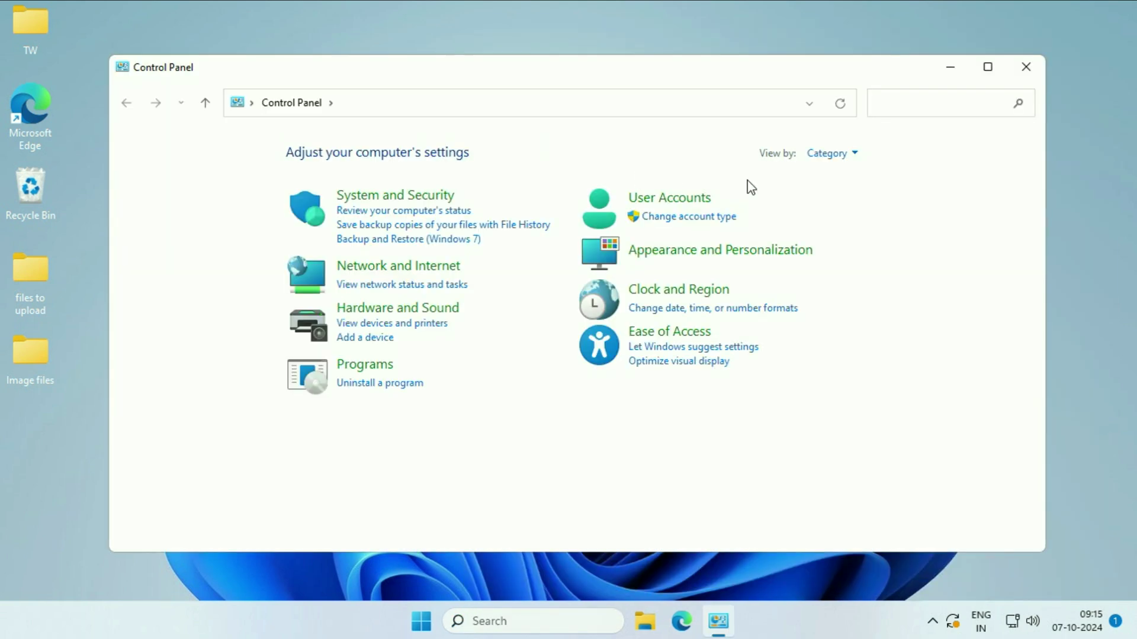
# View all Control Panel items as Small icons and maximize the window.
pyautogui.click(850, 155)
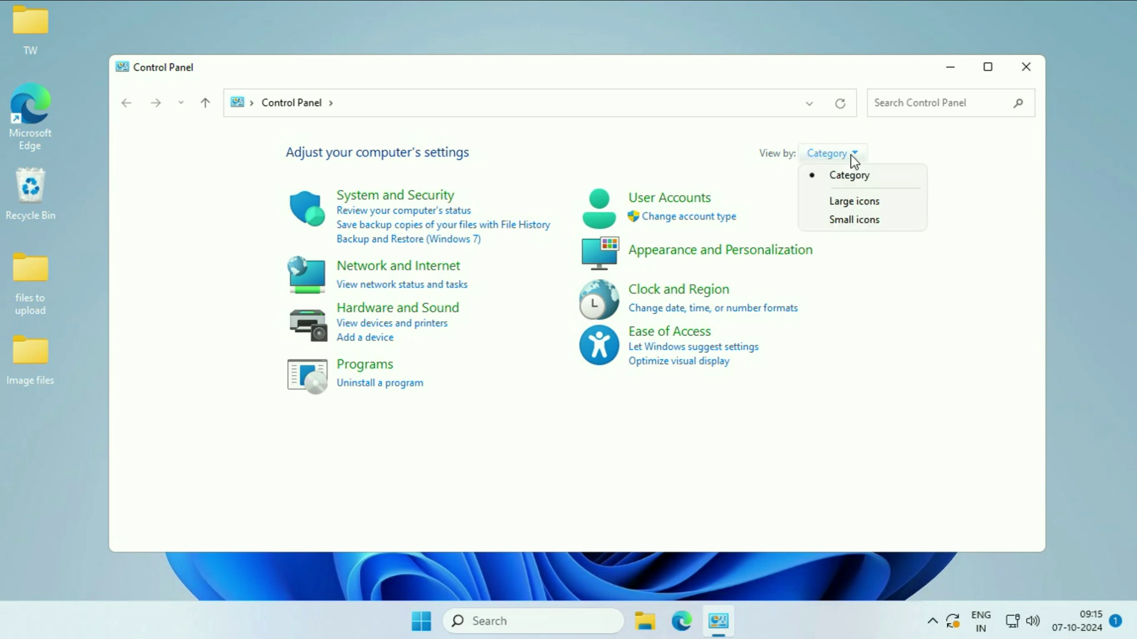
pyautogui.click(861, 220)
pyautogui.click(988, 67)
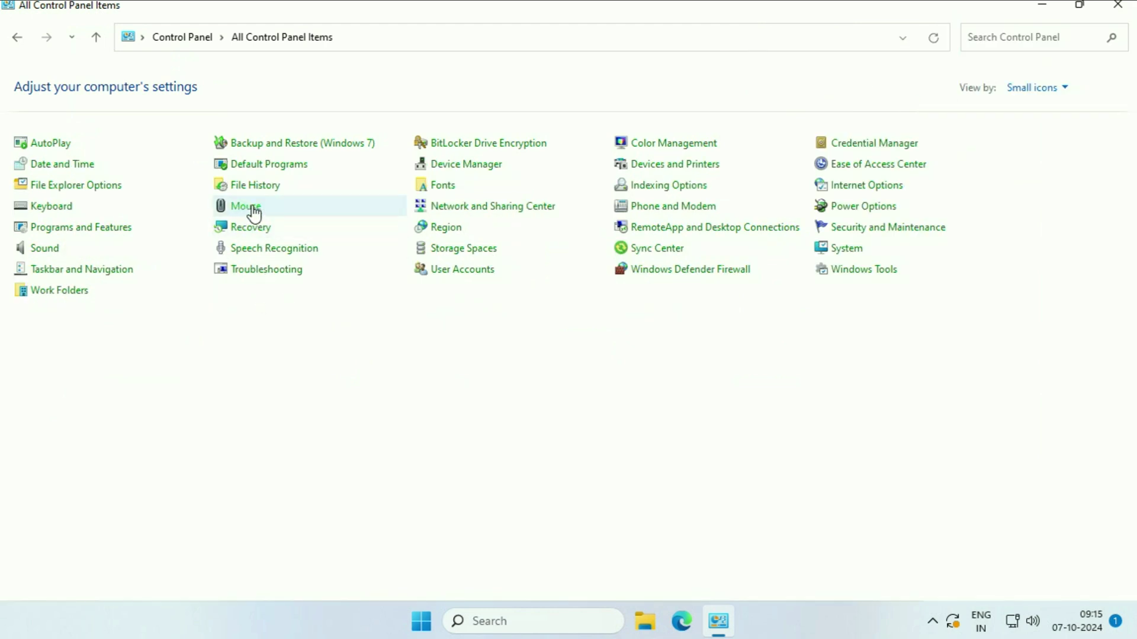
# Open Mouse Properties on Pointer Options and nudge the pointer speed up one notch.
pyautogui.click(260, 208)
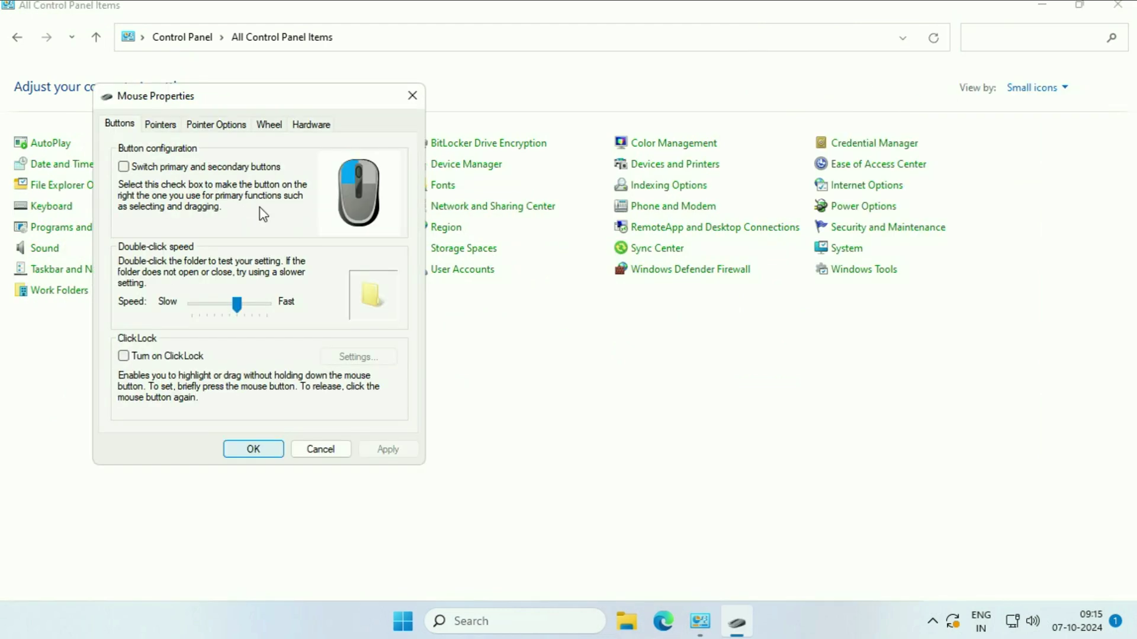
pyautogui.moveTo(286, 99); pyautogui.dragTo(605, 93)
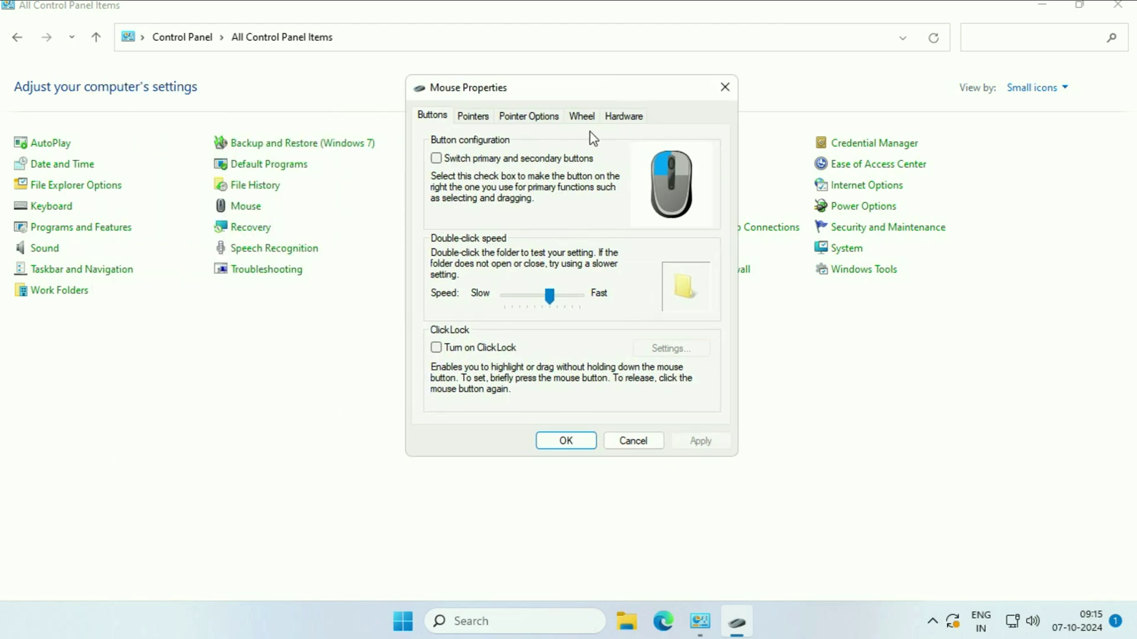
pyautogui.click(536, 124)
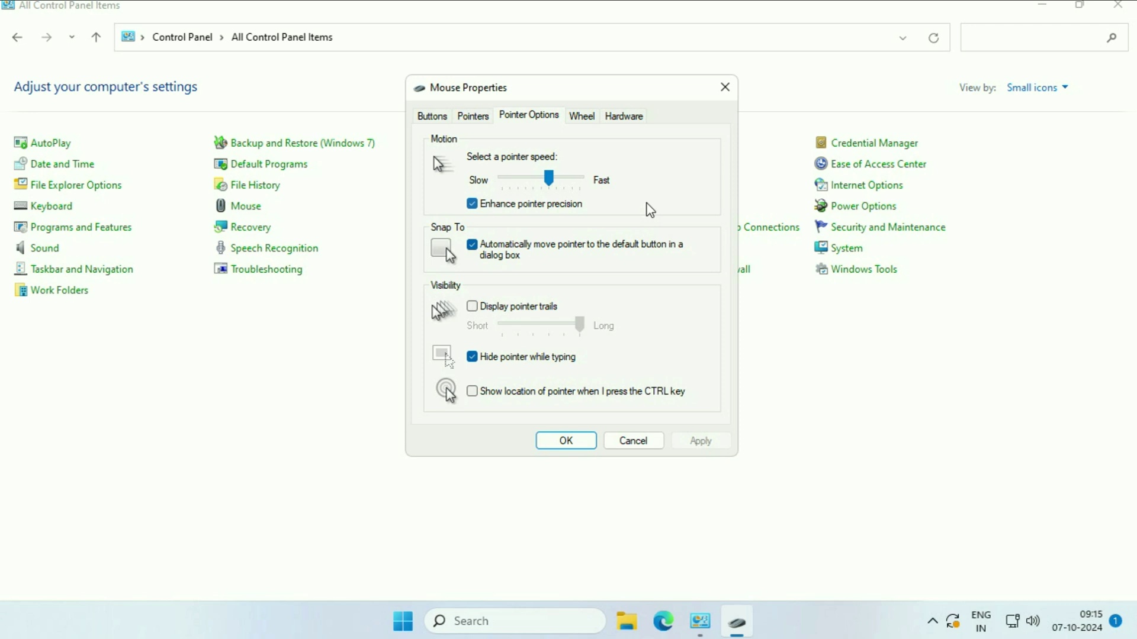
pyautogui.moveTo(551, 178)
pyautogui.mouseDown()
pyautogui.moveTo(539, 183)
pyautogui.moveTo(564, 186)
pyautogui.mouseUp()
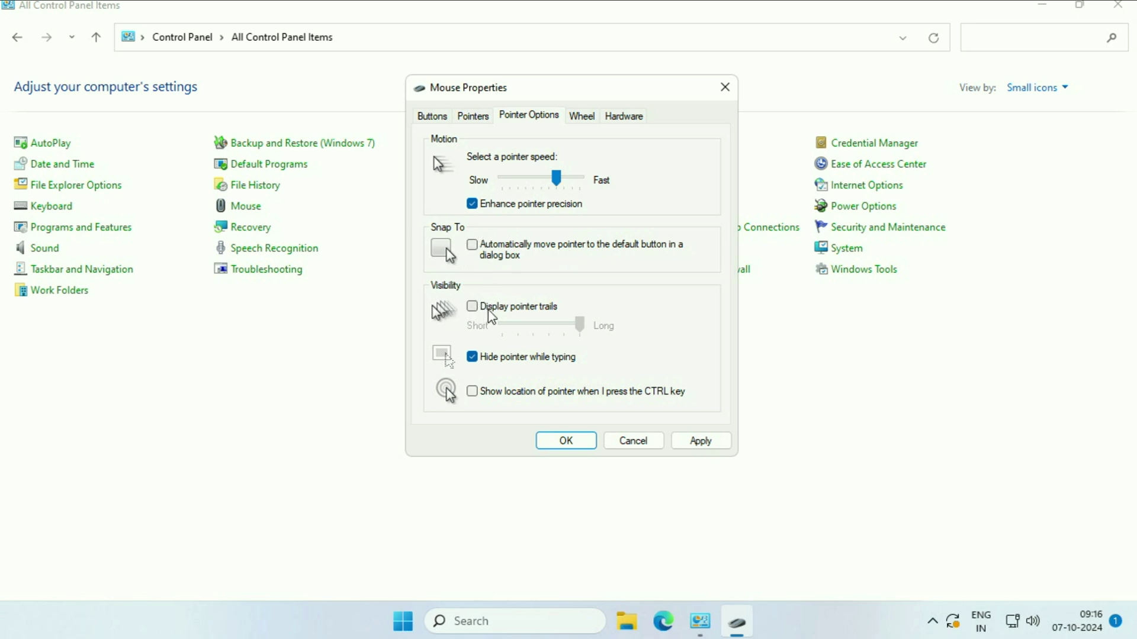
# Preview pointer trails, switch them back off, then apply and confirm with OK.
pyautogui.click(473, 307)
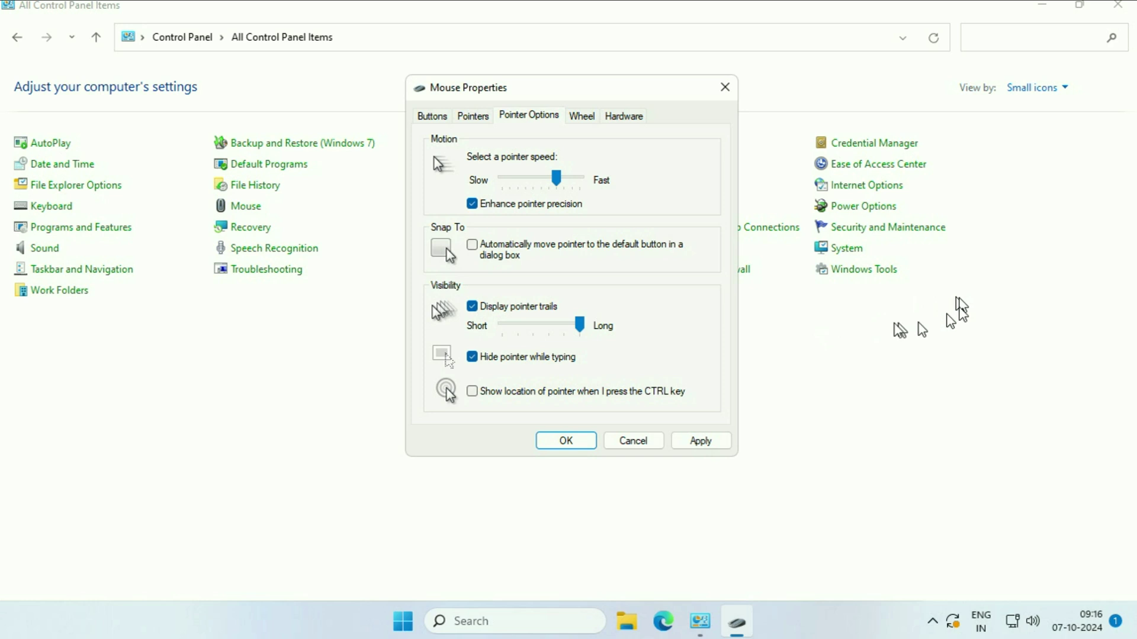
pyautogui.click(472, 306)
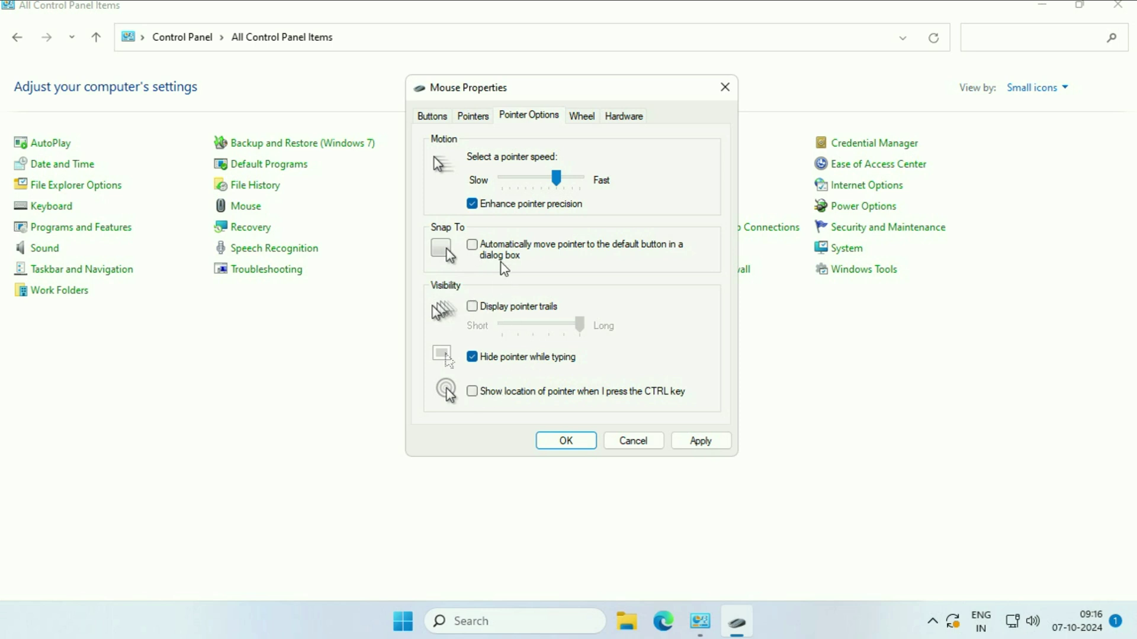
pyautogui.click(705, 439)
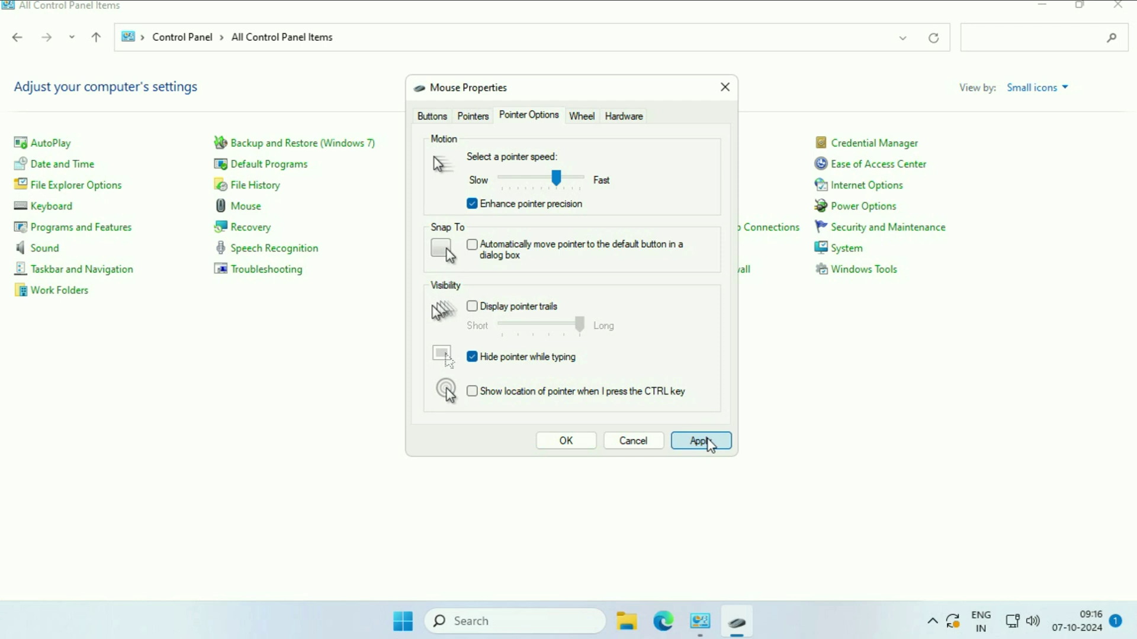
pyautogui.click(570, 447)
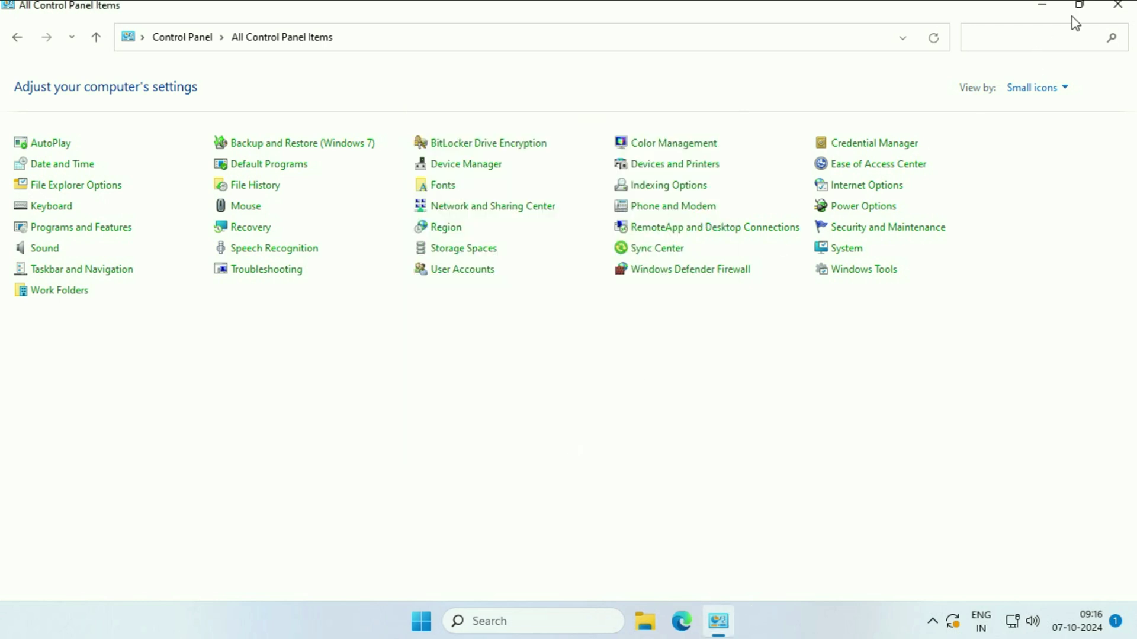
# Close Control Panel, open Device Manager from the Start right-click menu, and maximize it.
pyautogui.click(1119, 6)
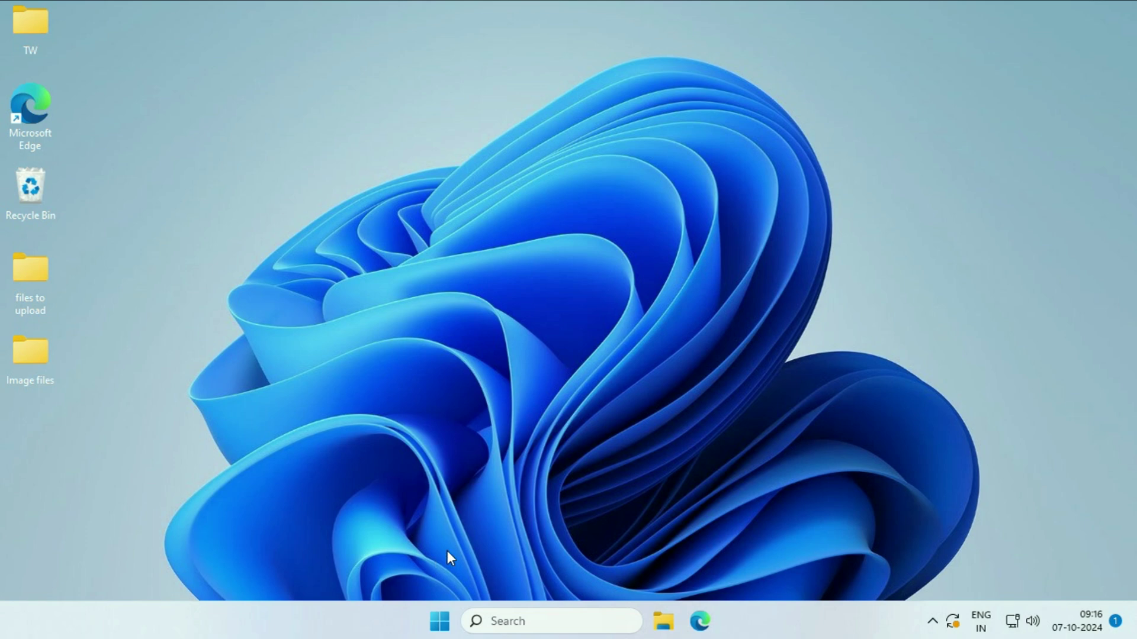
pyautogui.rightClick(440, 617)
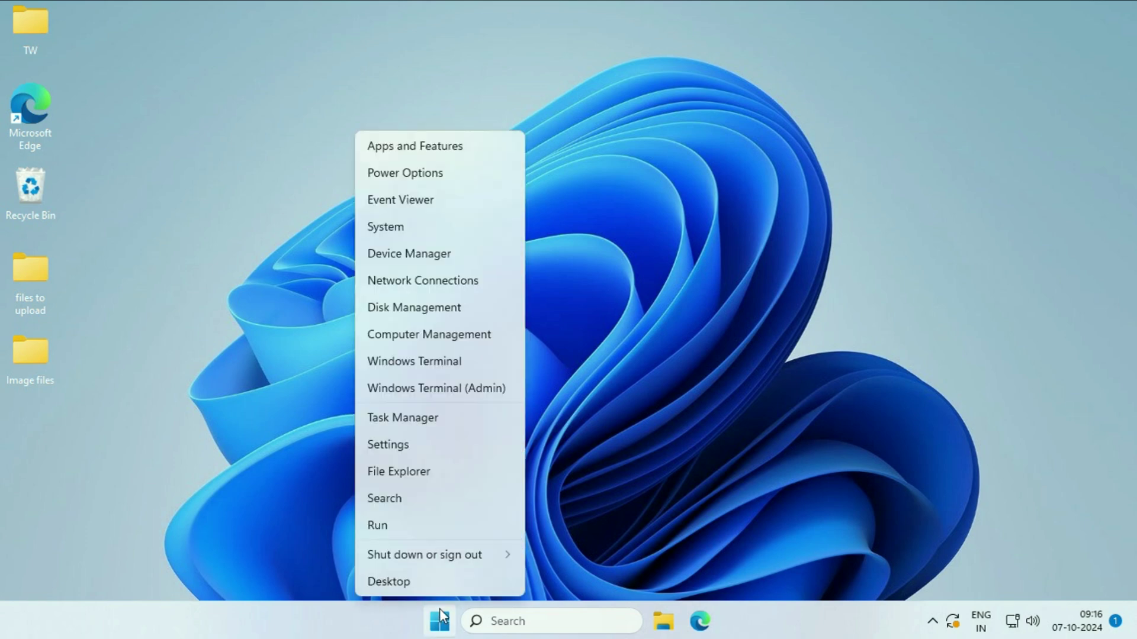
pyautogui.click(437, 255)
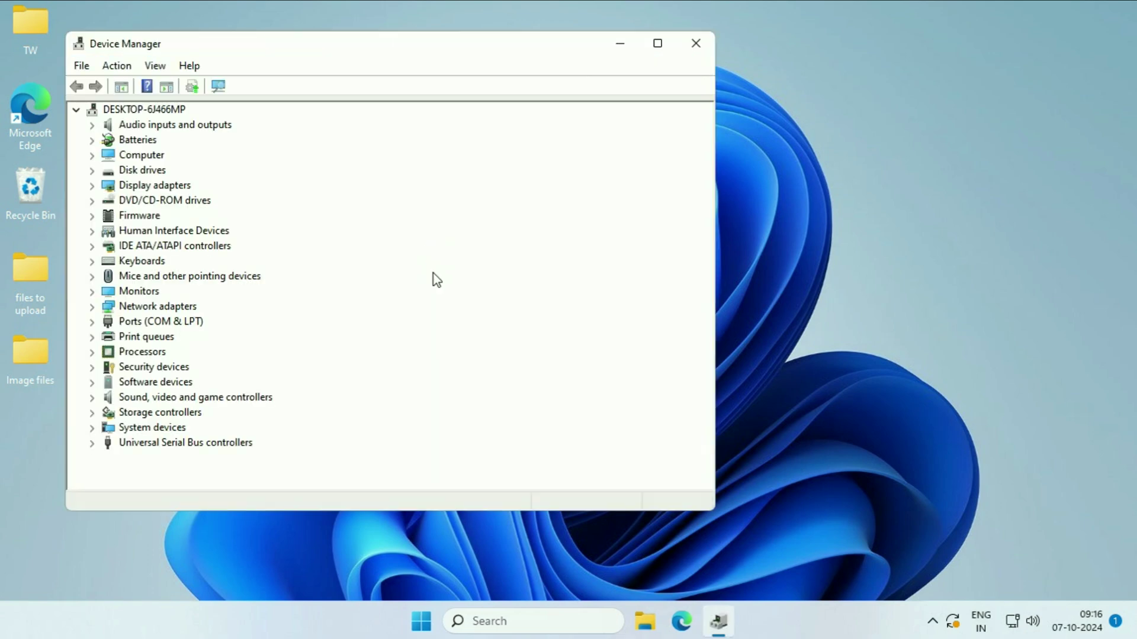
pyautogui.click(657, 43)
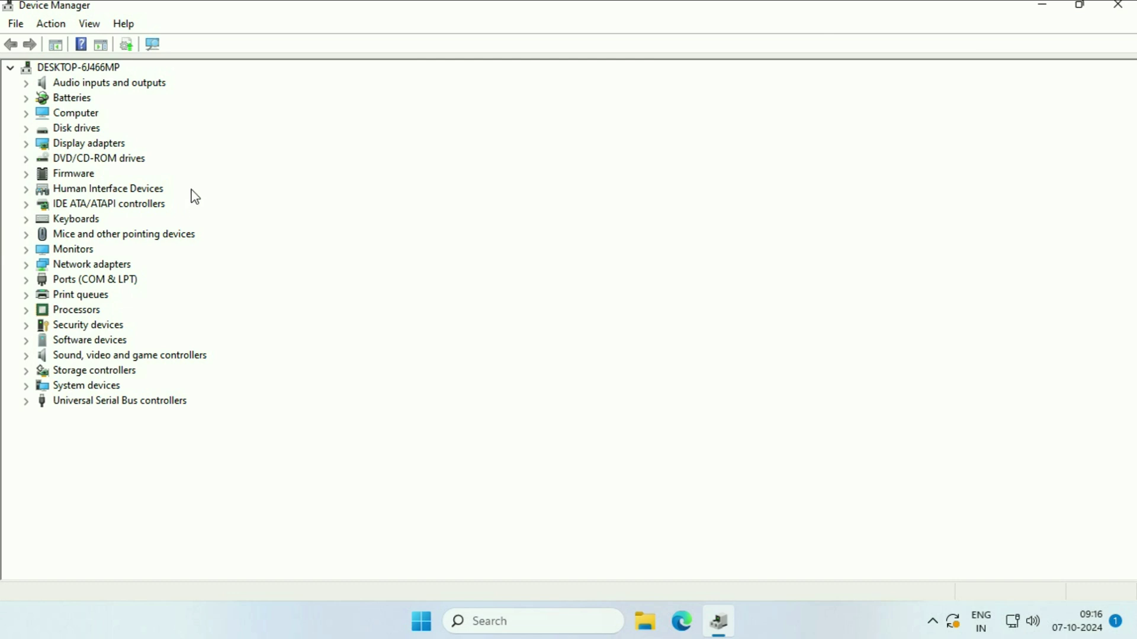
# Search automatically for a VMware SVGA 3D display adapter driver; the best one is already installed.
pyautogui.click(83, 148)
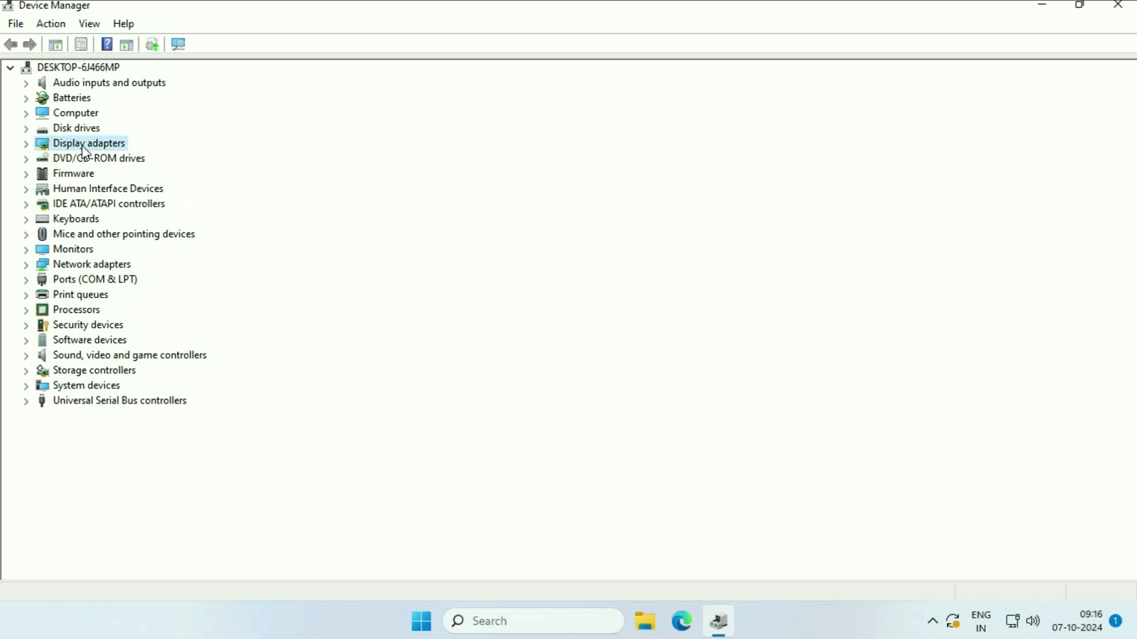
pyautogui.click(26, 144)
pyautogui.click(122, 160)
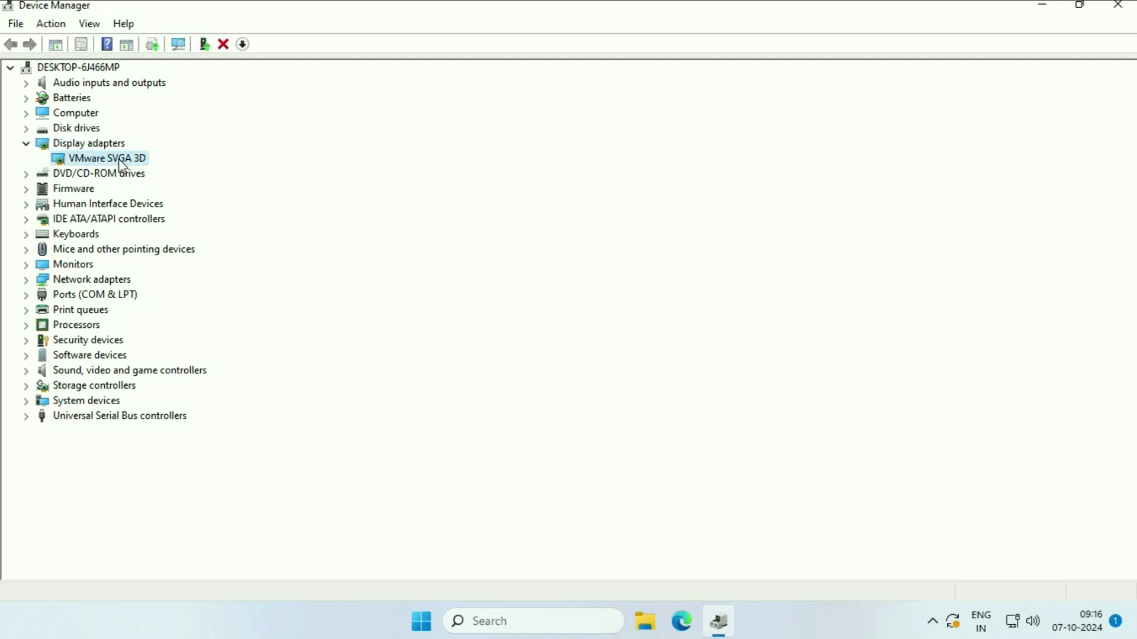
pyautogui.rightClick(121, 160)
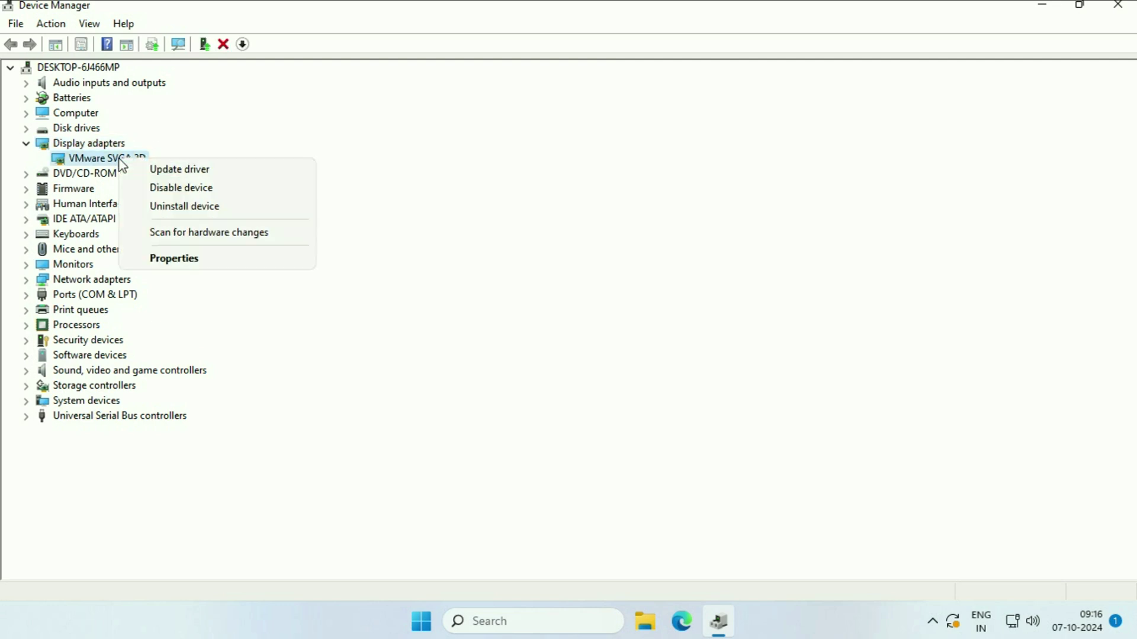
pyautogui.click(183, 169)
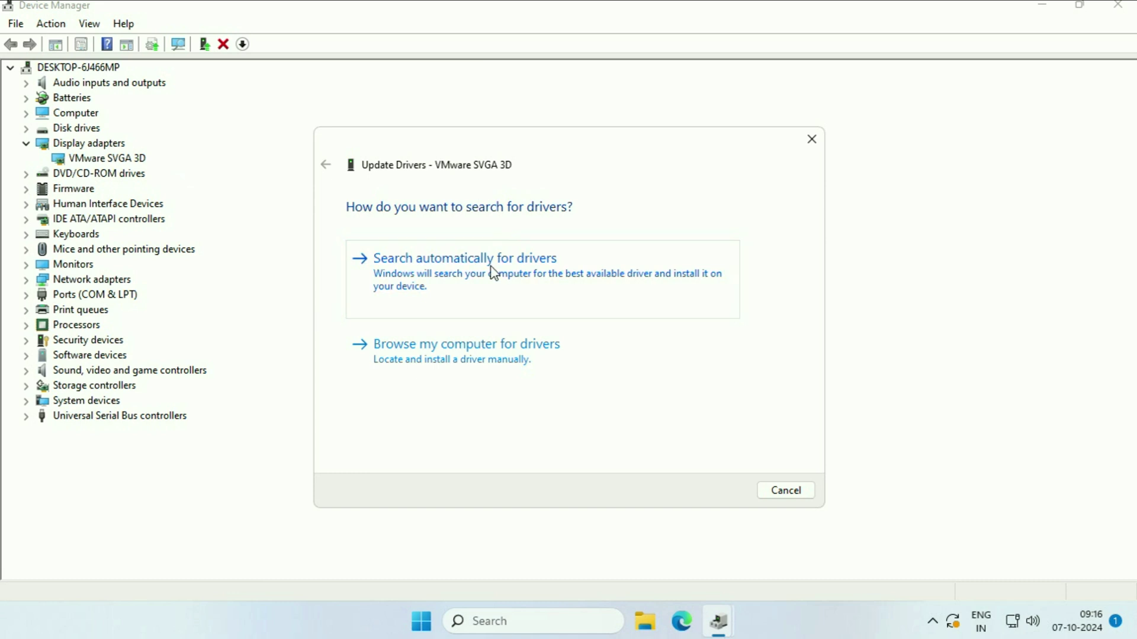
pyautogui.click(491, 274)
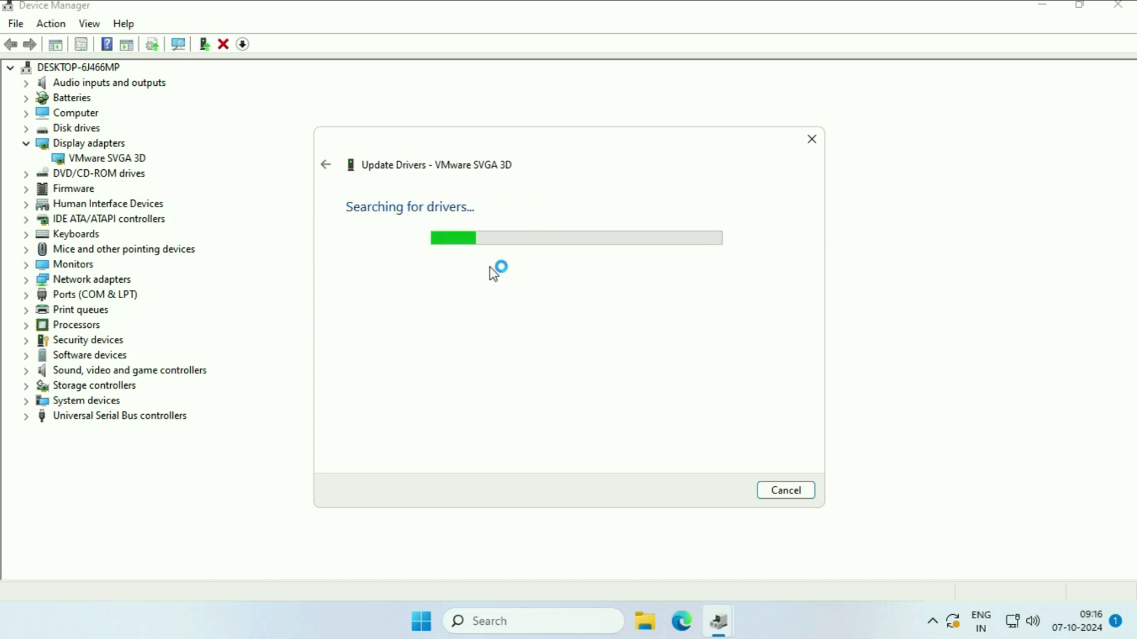
pyautogui.click(819, 140)
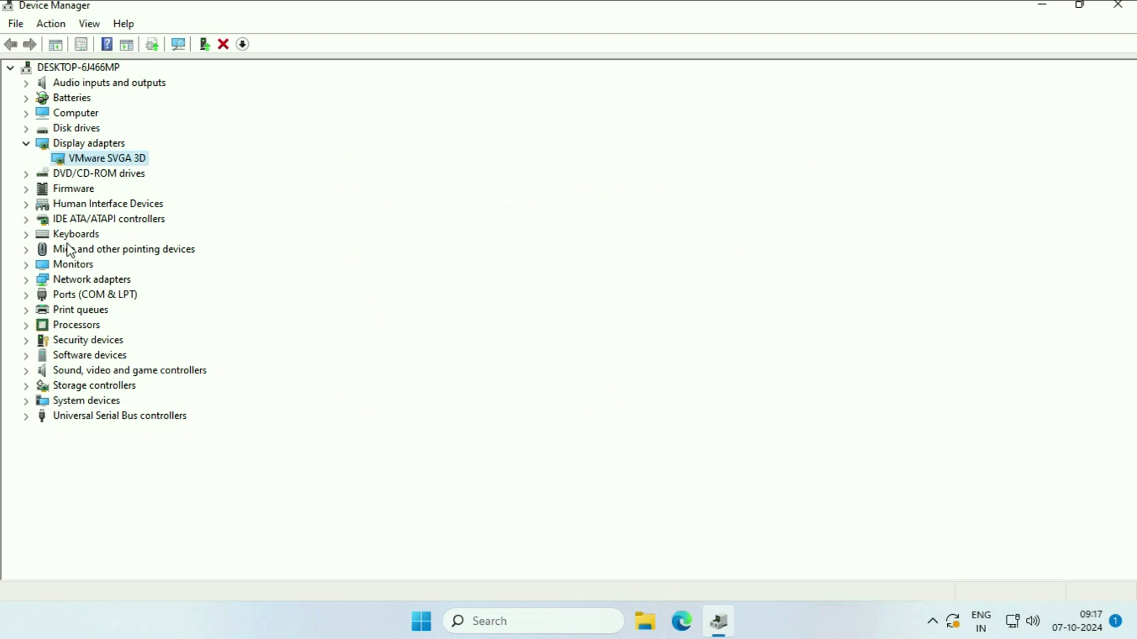
# Expand Mice and other pointing devices and auto-search drivers for the first HID-compliant mouse.
pyautogui.click(84, 251)
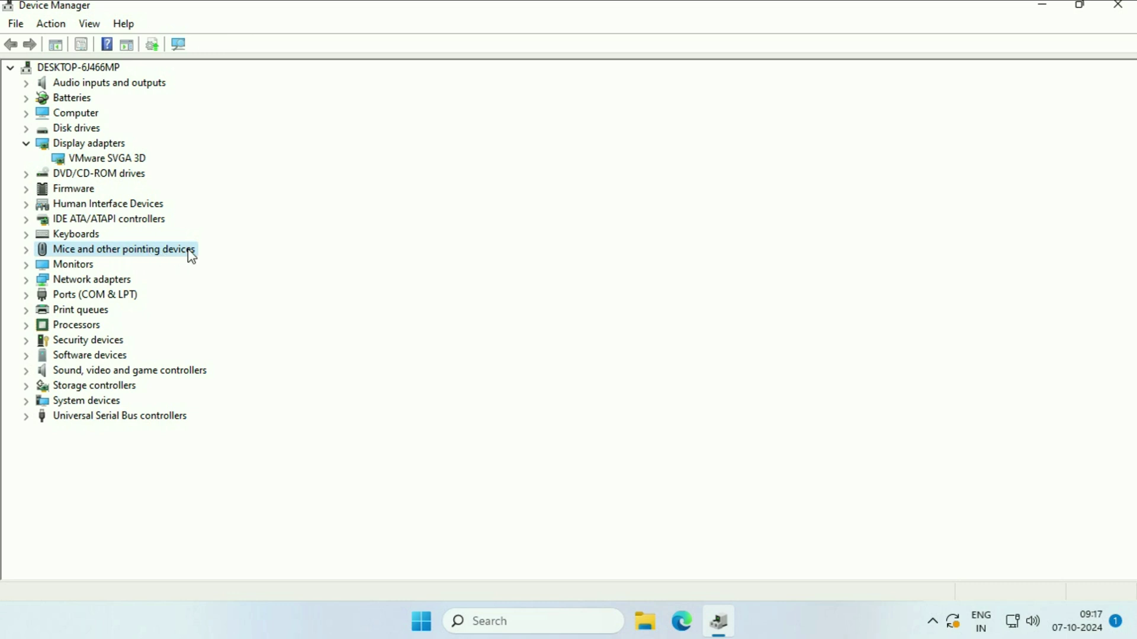
pyautogui.click(26, 252)
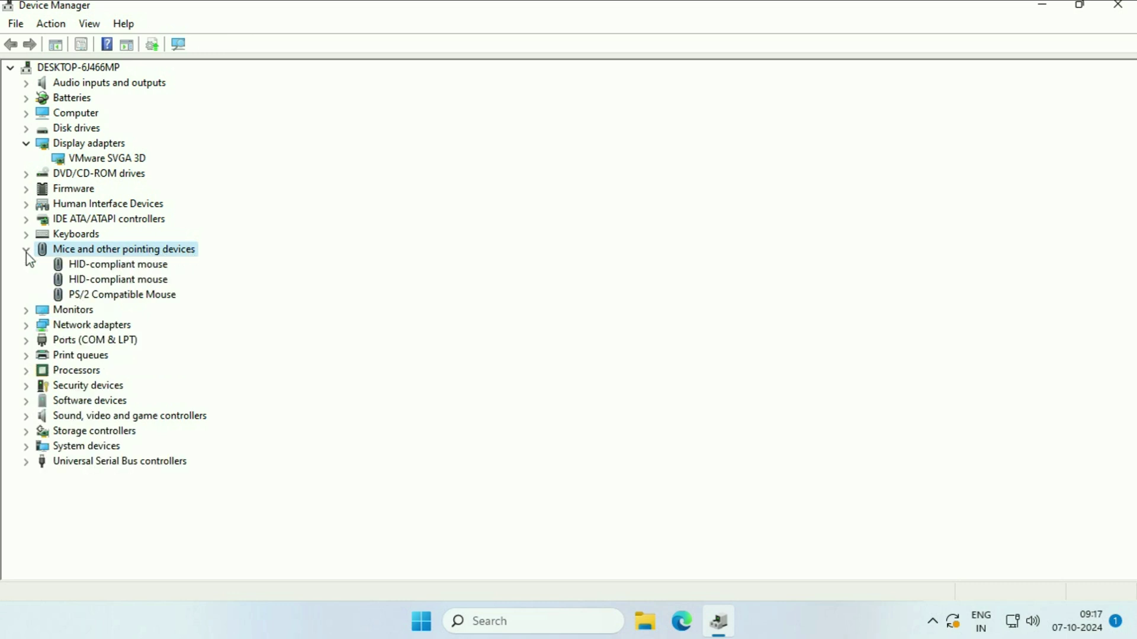
pyautogui.click(147, 266)
pyautogui.rightClick(146, 269)
pyautogui.click(169, 273)
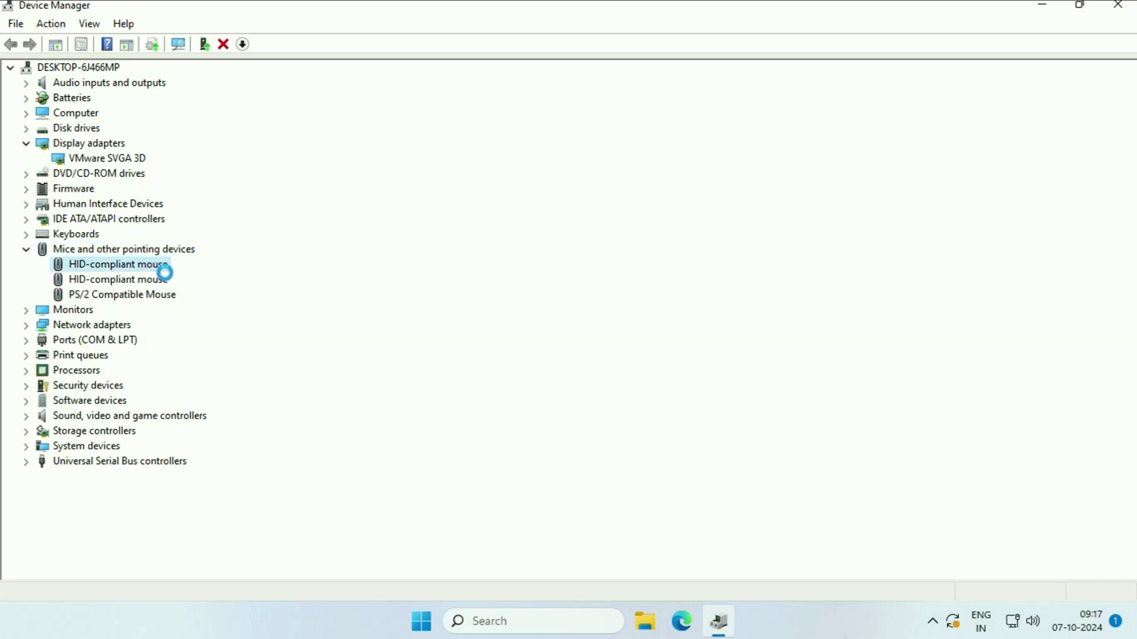
pyautogui.click(469, 286)
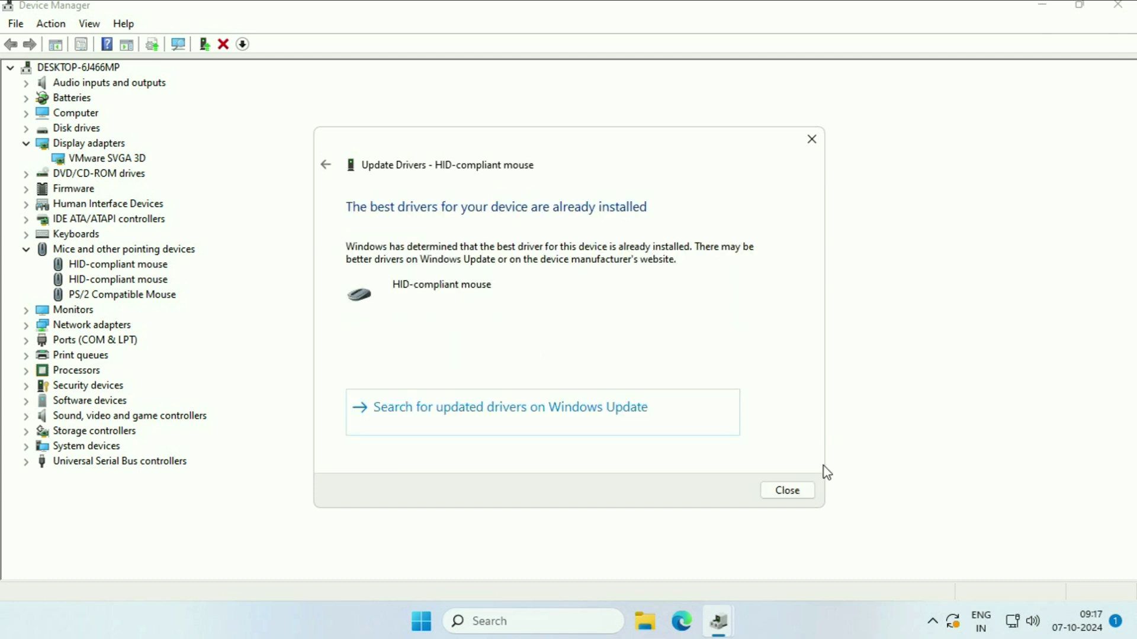
pyautogui.click(783, 492)
# Auto-search drivers for the second HID-compliant mouse and the PS/2 Compatible Mouse, both current.
pyautogui.rightClick(152, 283)
pyautogui.click(168, 287)
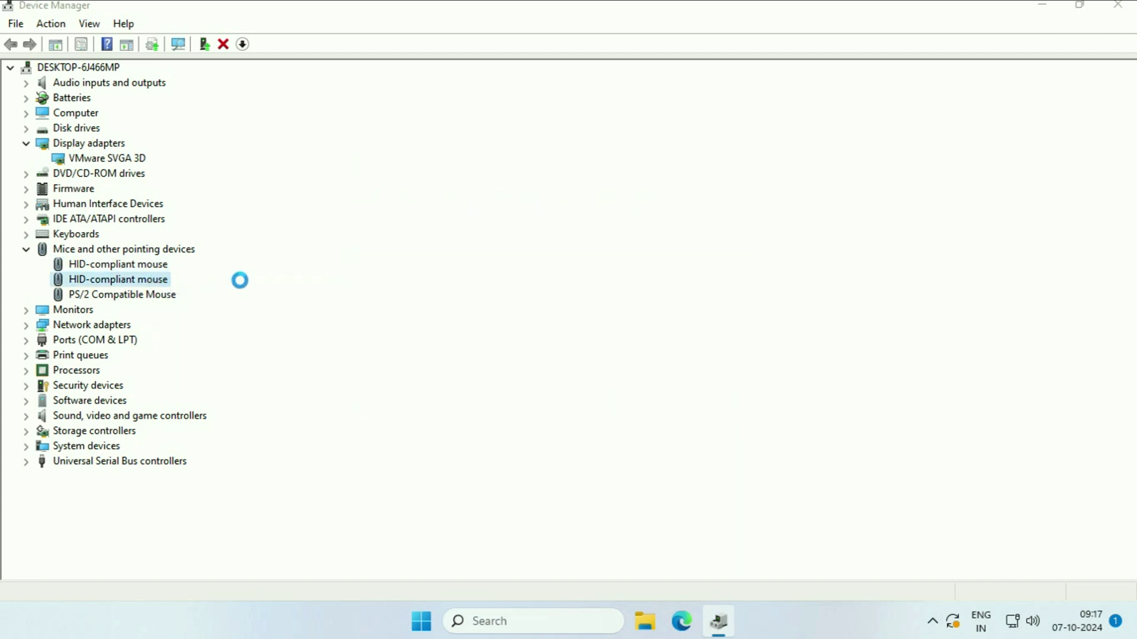
pyautogui.click(592, 292)
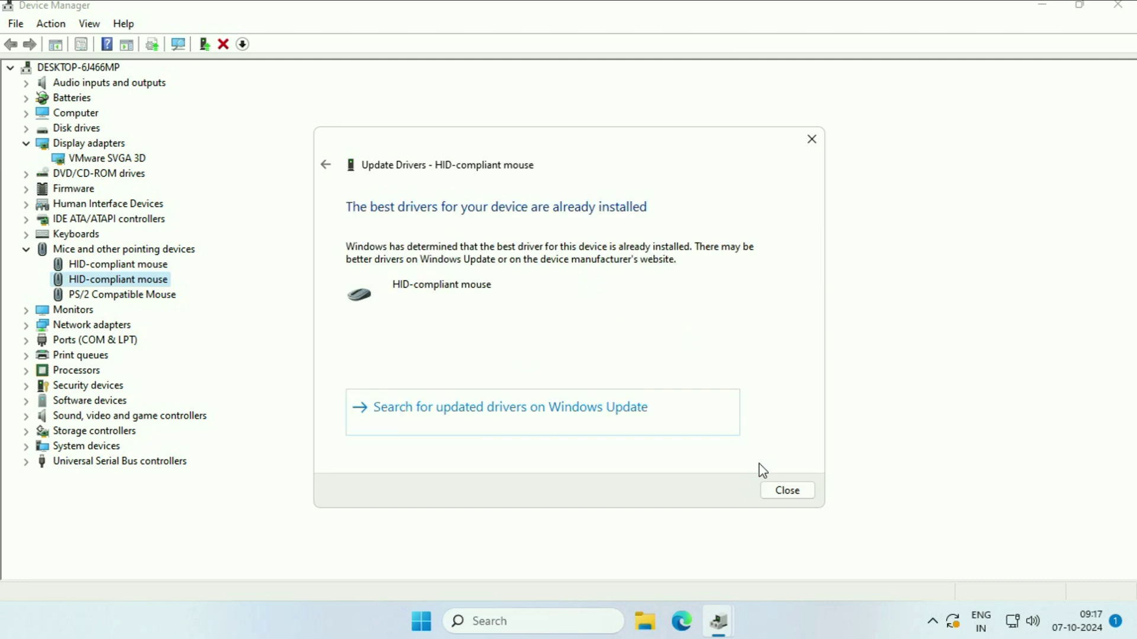
pyautogui.click(783, 490)
pyautogui.rightClick(157, 295)
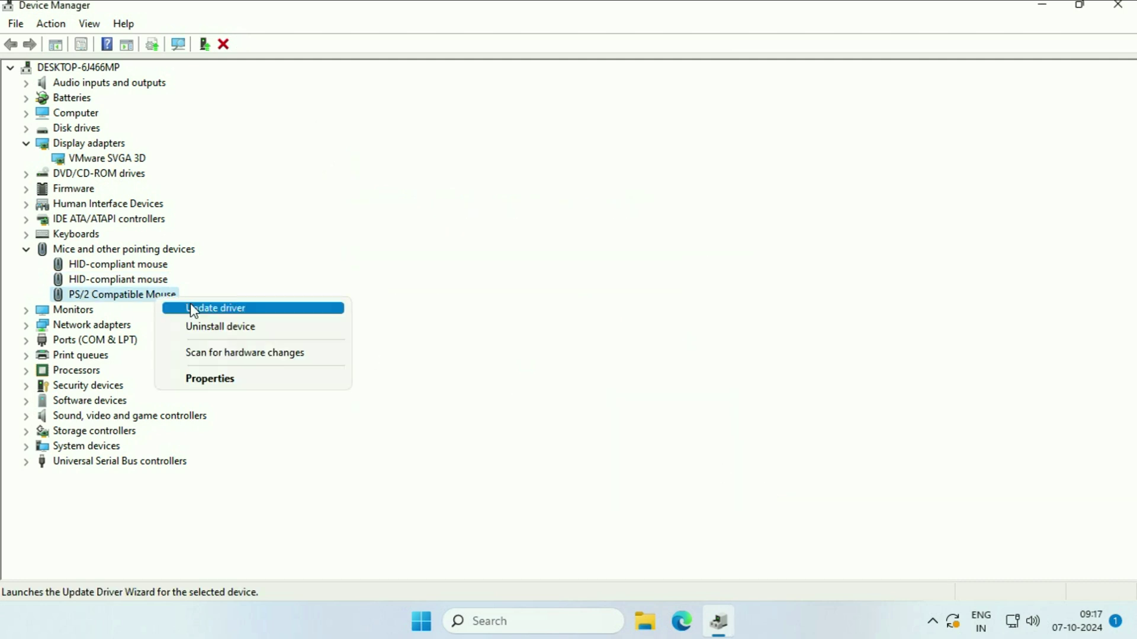
pyautogui.click(190, 306)
pyautogui.click(465, 291)
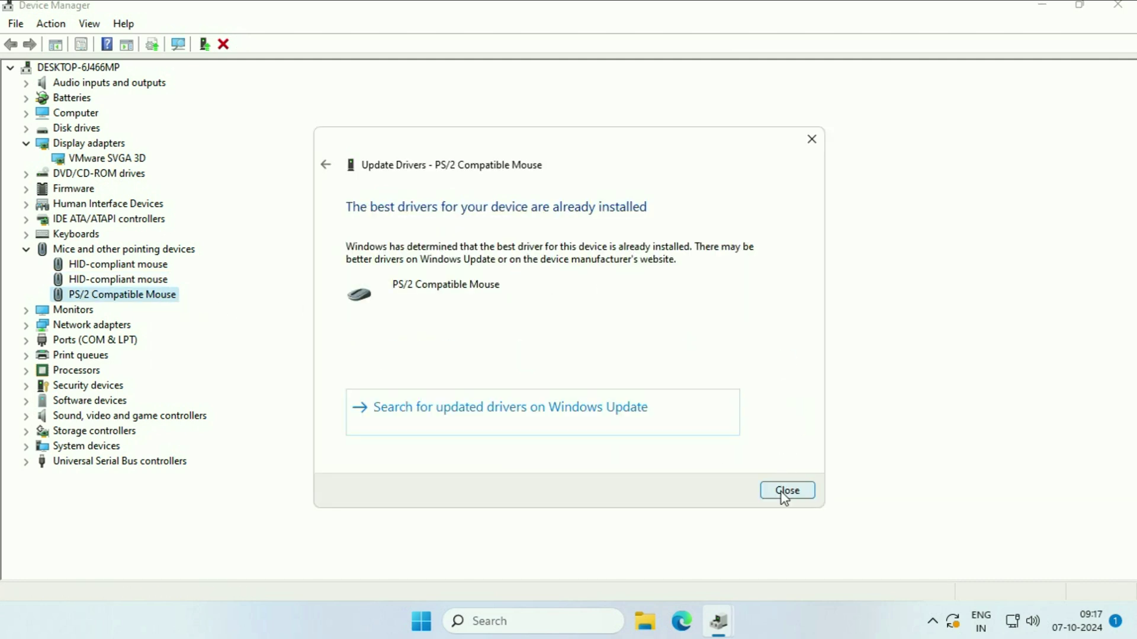
pyautogui.click(783, 491)
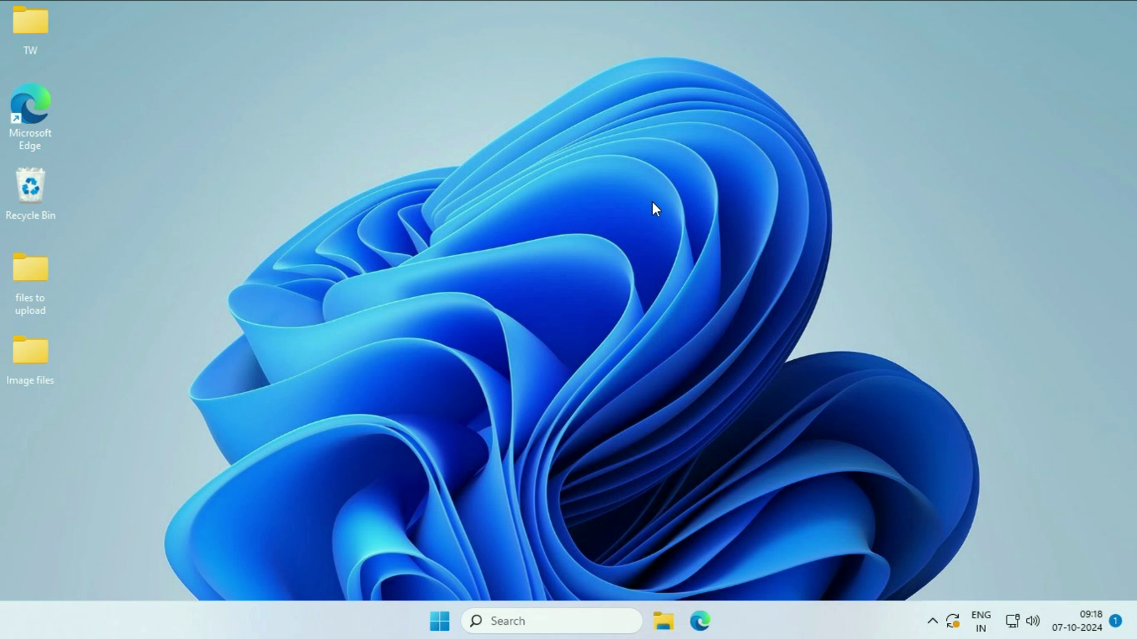